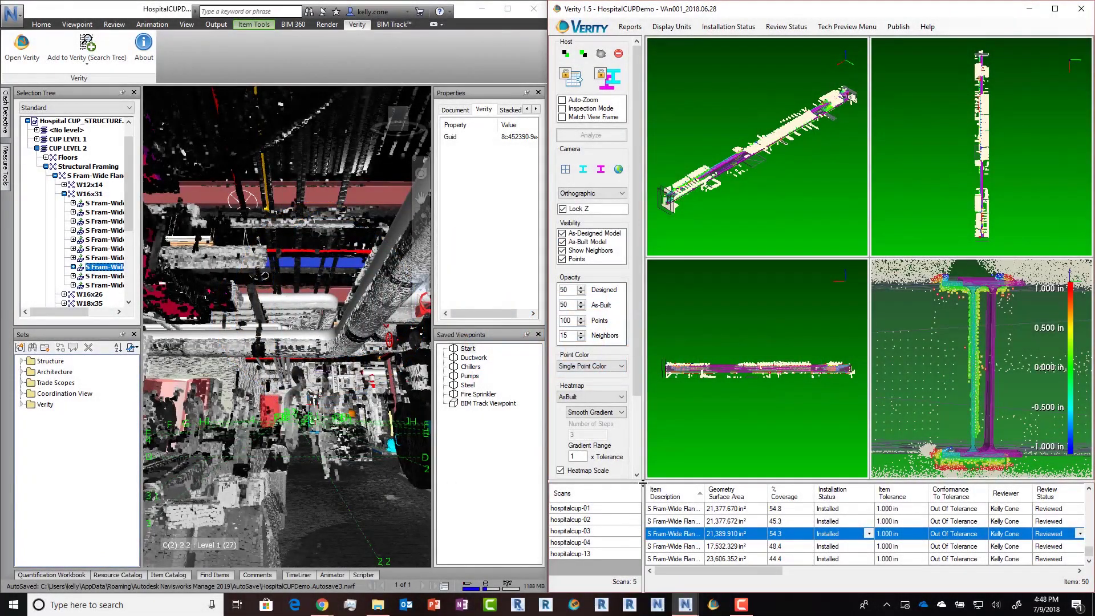
Reveal the BIMTrack (Tech Preview) publish options: Login, Projects and Create Issue(s).
{"action": "left_click", "coordinate": [898, 27]}
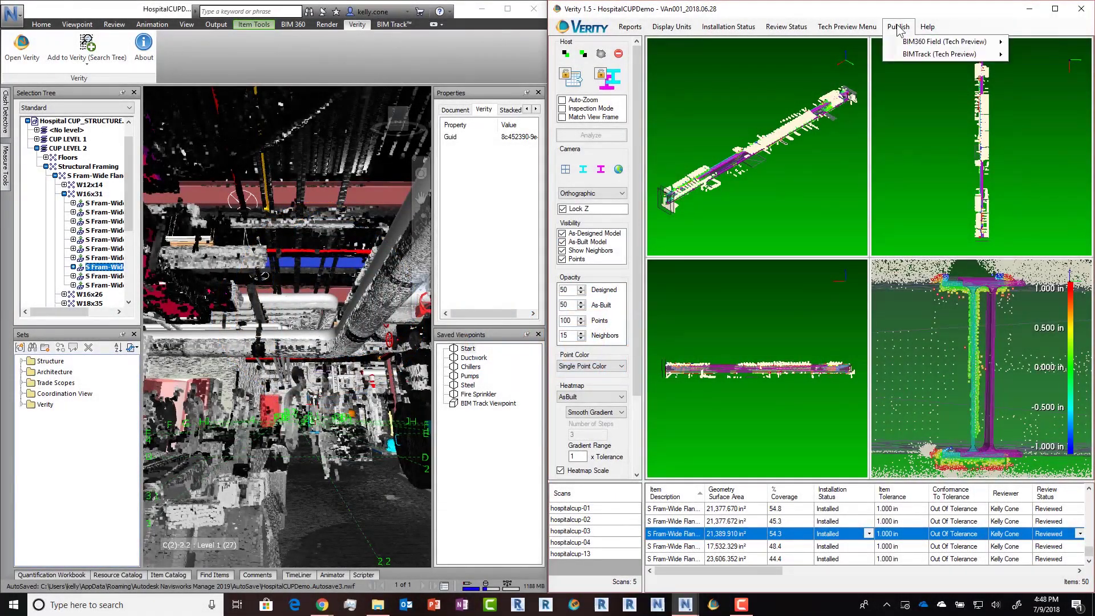
{"action": "mouse_move", "coordinate": [940, 54]}
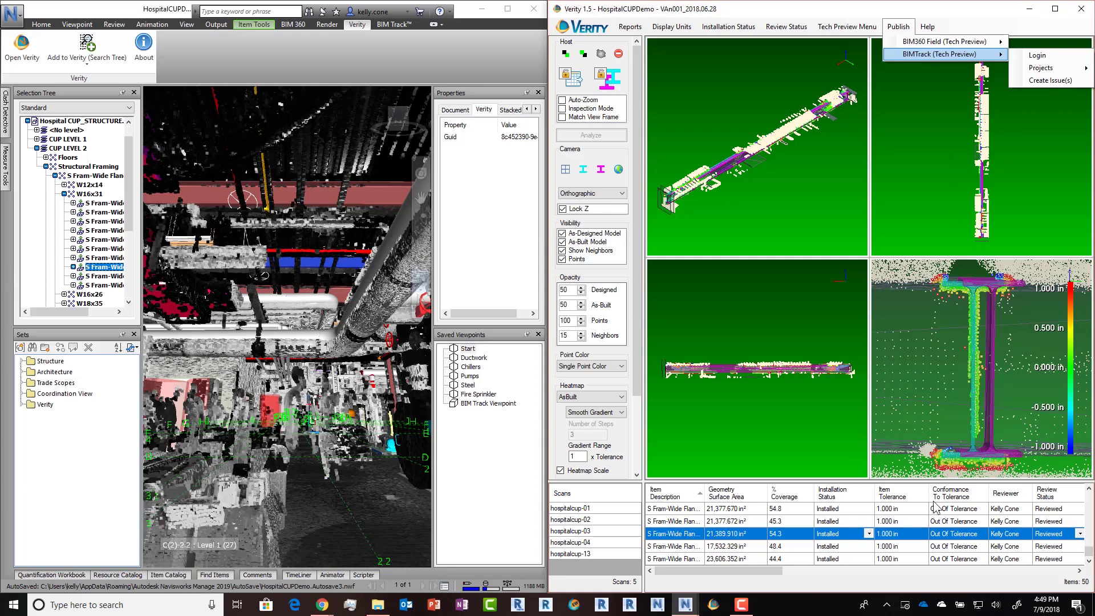
Sort the items by Conformance To Tolerance and inspect a Return Sidewall Grille item.
{"action": "left_click", "coordinate": [950, 495]}
{"action": "left_click", "coordinate": [950, 495]}
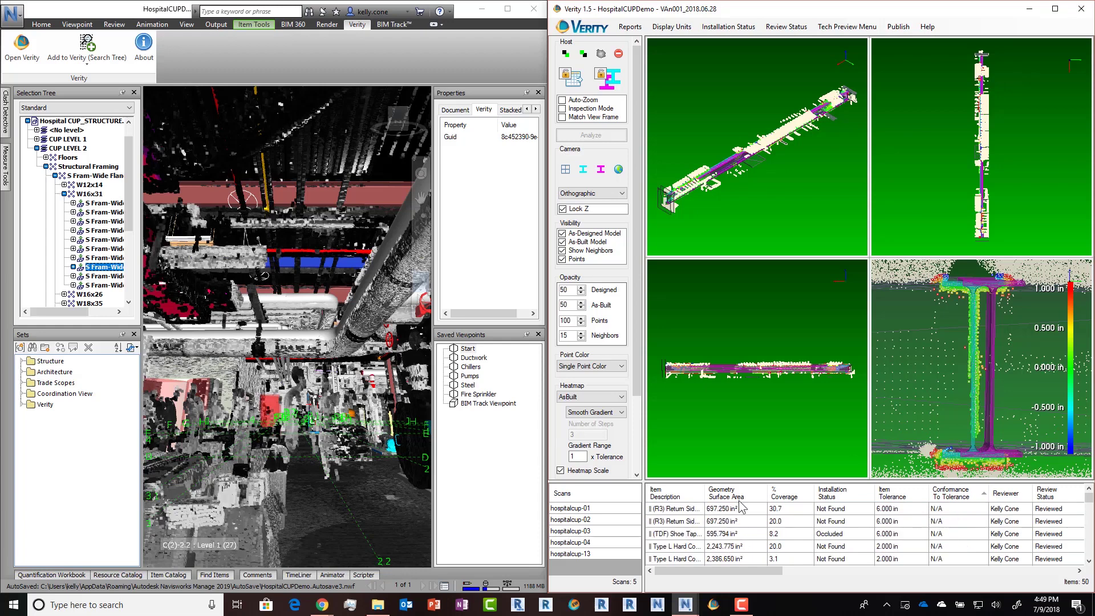
{"action": "left_click", "coordinate": [695, 509]}
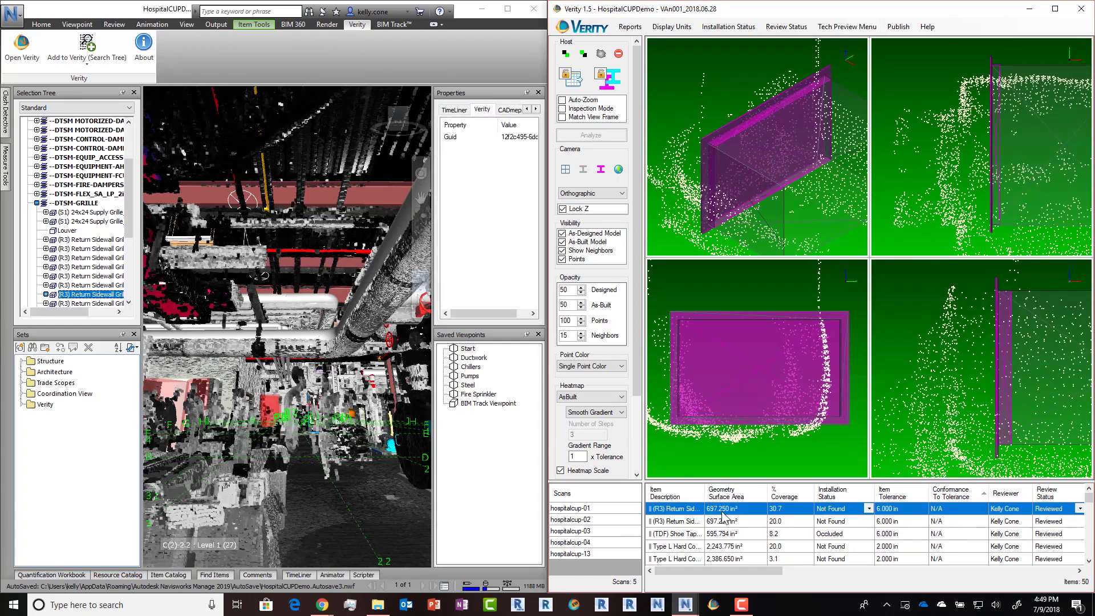
{"action": "scroll", "coordinate": [761, 513], "scroll_direction": "down", "scroll_amount": 3}
{"action": "scroll", "coordinate": [761, 514], "scroll_direction": "down", "scroll_amount": 3}
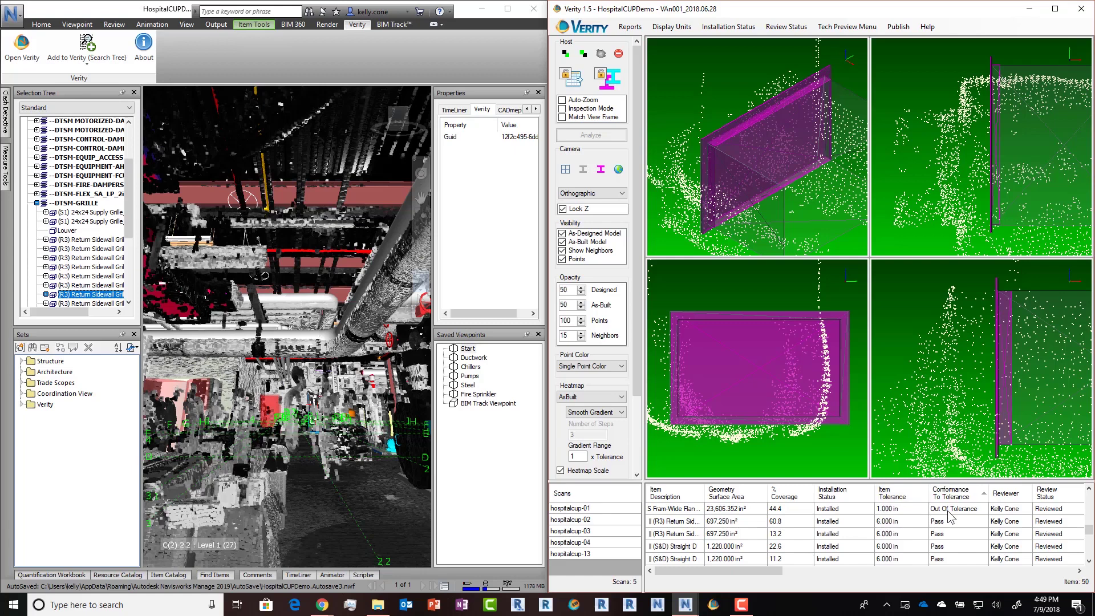
Select all the Out Of Tolerance rows and create BIM Track issues for them.
{"action": "left_click_drag", "start_coordinate": [950, 511], "coordinate": [830, 536]}
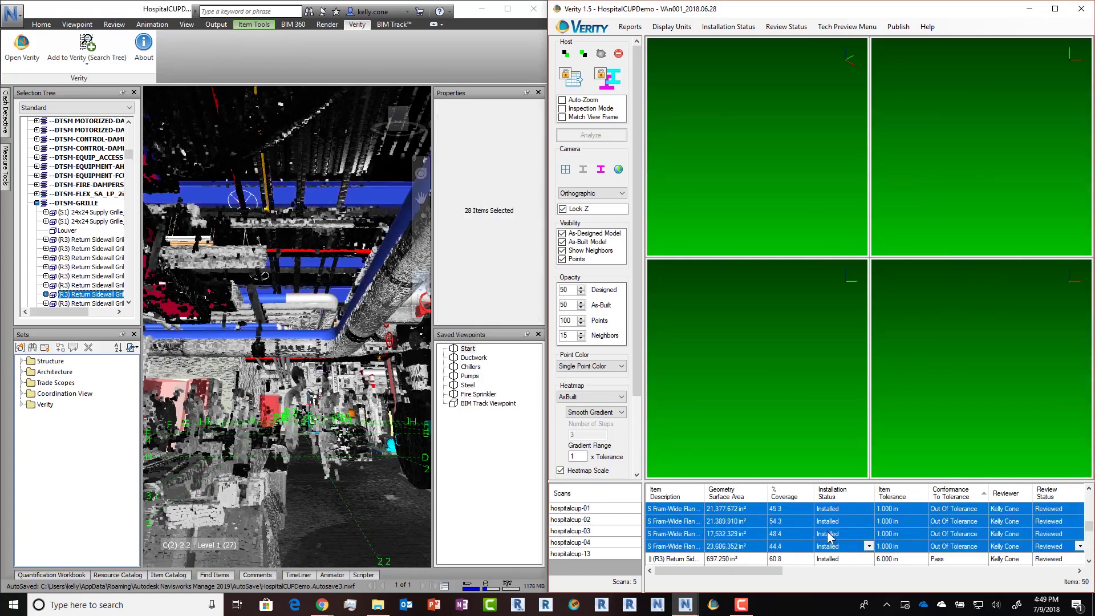
{"action": "left_click", "coordinate": [899, 30]}
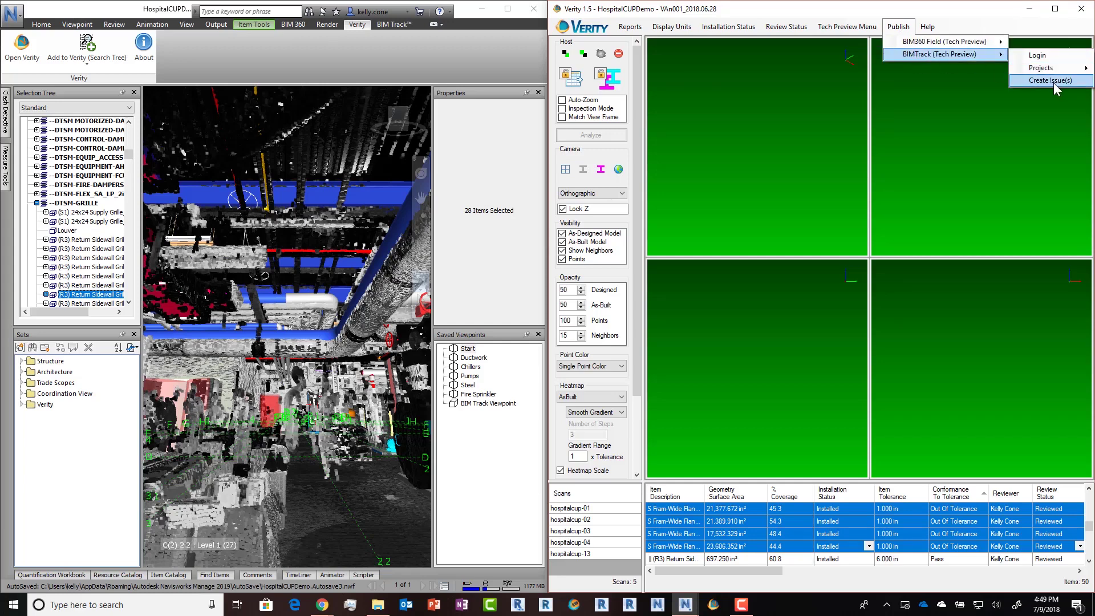
{"action": "left_click", "coordinate": [1052, 79]}
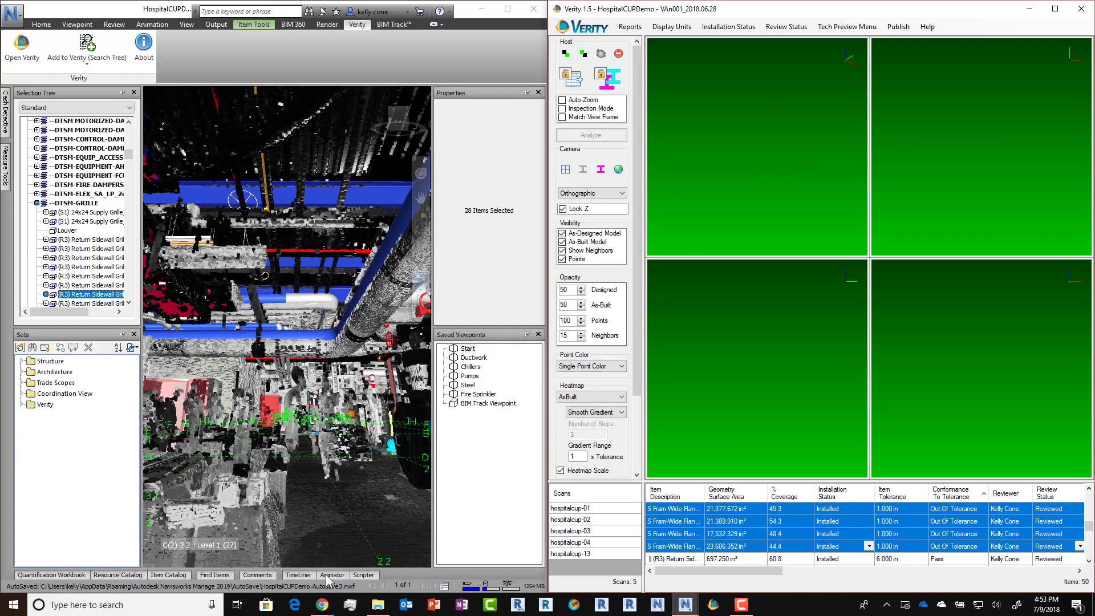
Open BIM Track issue 323 and page through its heatmap and 3D beam images.
{"action": "mouse_move", "coordinate": [322, 605]}
{"action": "left_click", "coordinate": [370, 561]}
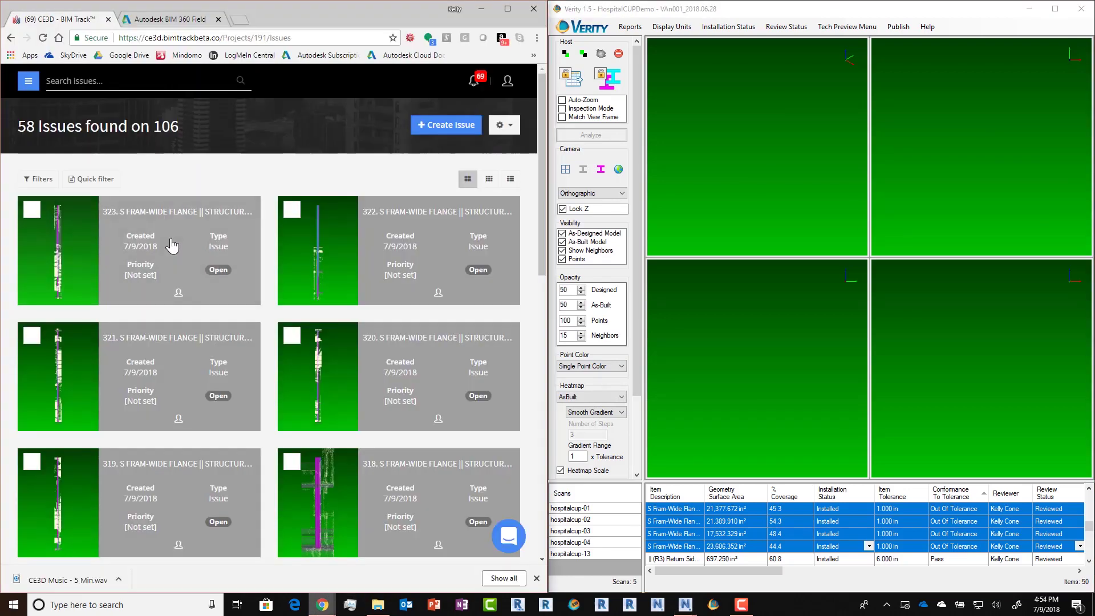
{"action": "left_click", "coordinate": [90, 251]}
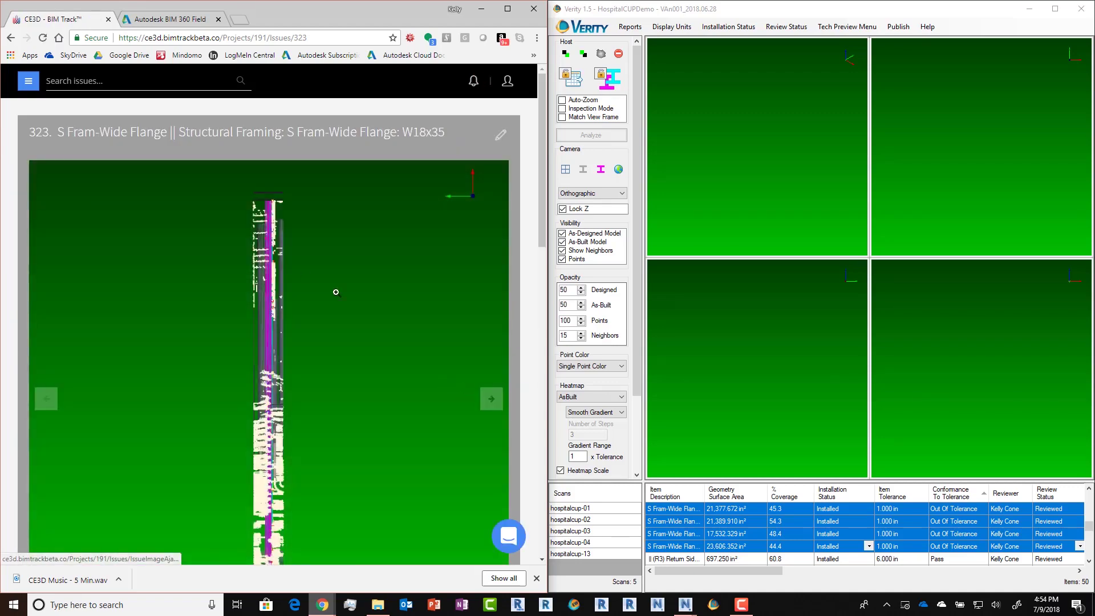
{"action": "scroll", "coordinate": [335, 292], "scroll_direction": "down", "scroll_amount": 4}
{"action": "scroll", "coordinate": [336, 292], "scroll_direction": "down", "scroll_amount": 3}
{"action": "scroll", "coordinate": [483, 375], "scroll_direction": "up", "scroll_amount": 4}
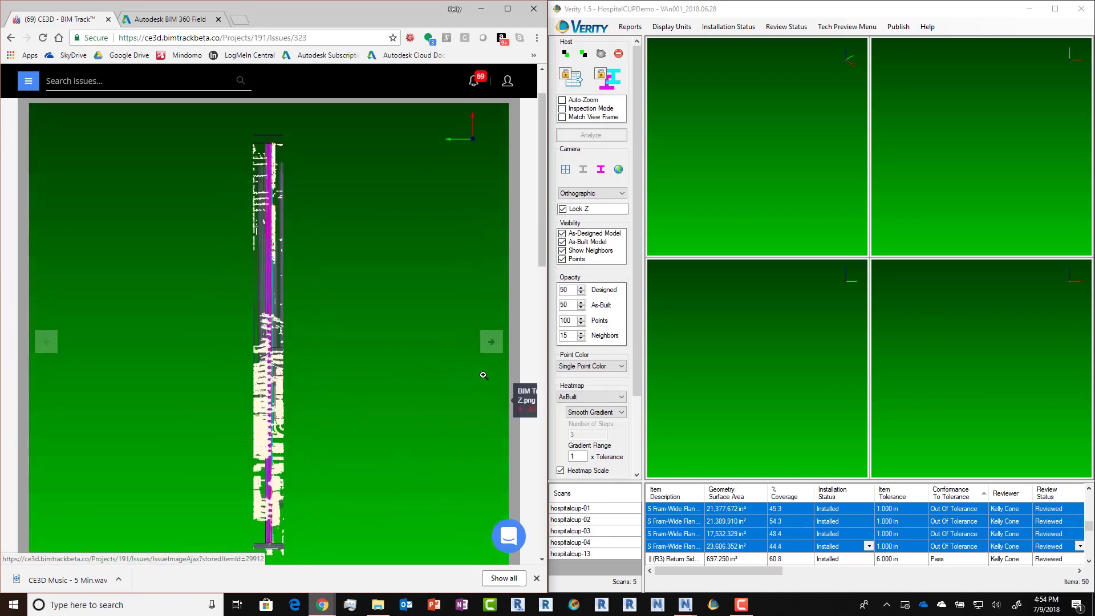
{"action": "left_click", "coordinate": [491, 343]}
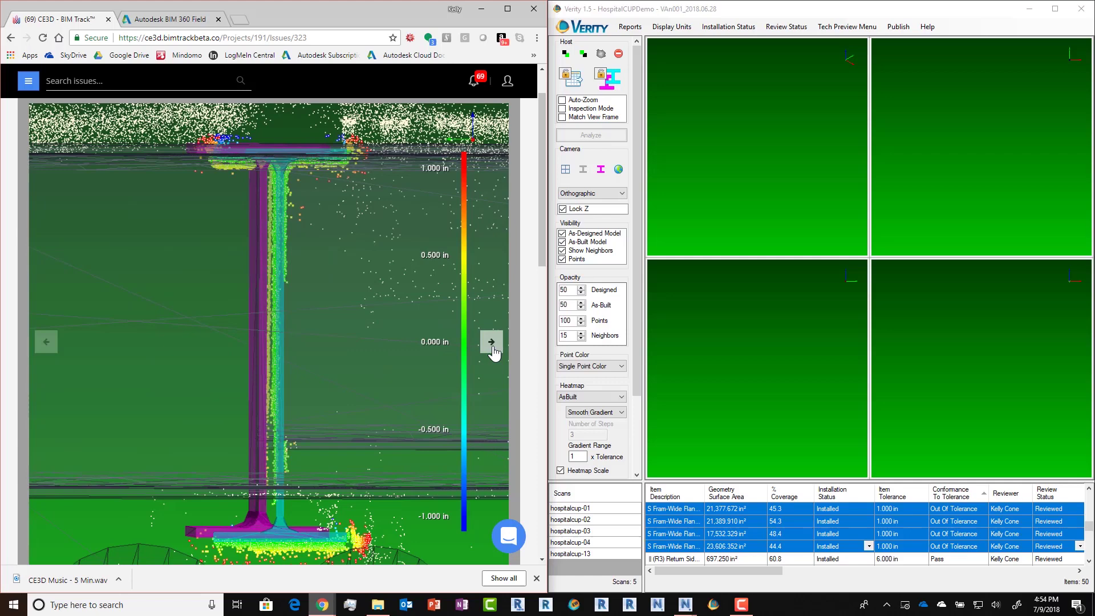
{"action": "left_click", "coordinate": [492, 343]}
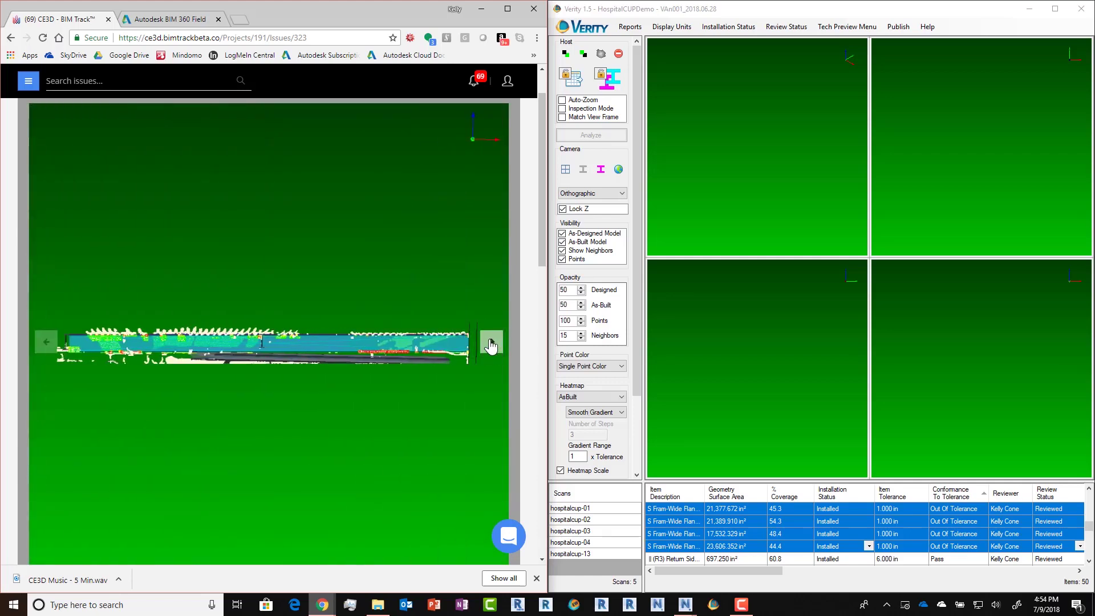
{"action": "left_click", "coordinate": [492, 344]}
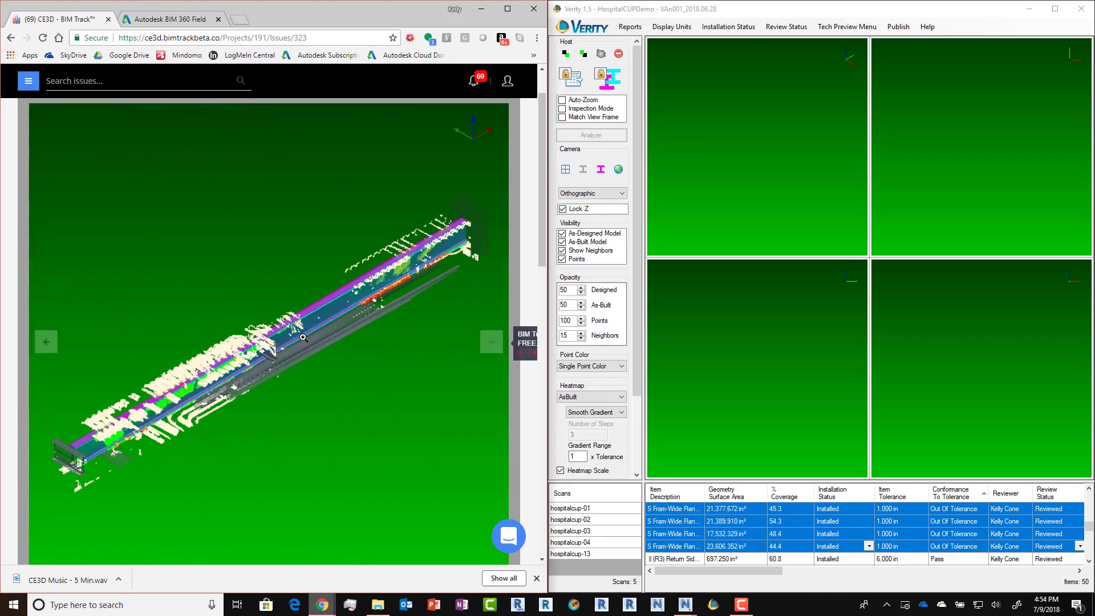
{"action": "scroll", "coordinate": [299, 339], "scroll_direction": "down", "scroll_amount": 4}
{"action": "scroll", "coordinate": [294, 330], "scroll_direction": "down", "scroll_amount": 4}
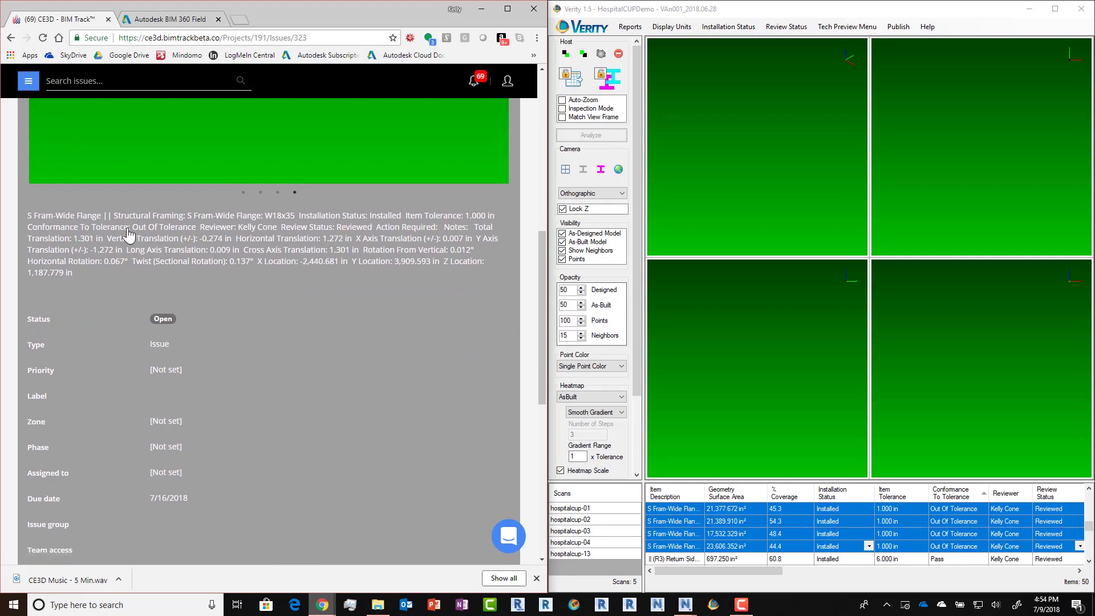
{"action": "scroll", "coordinate": [199, 318], "scroll_direction": "down", "scroll_amount": 4}
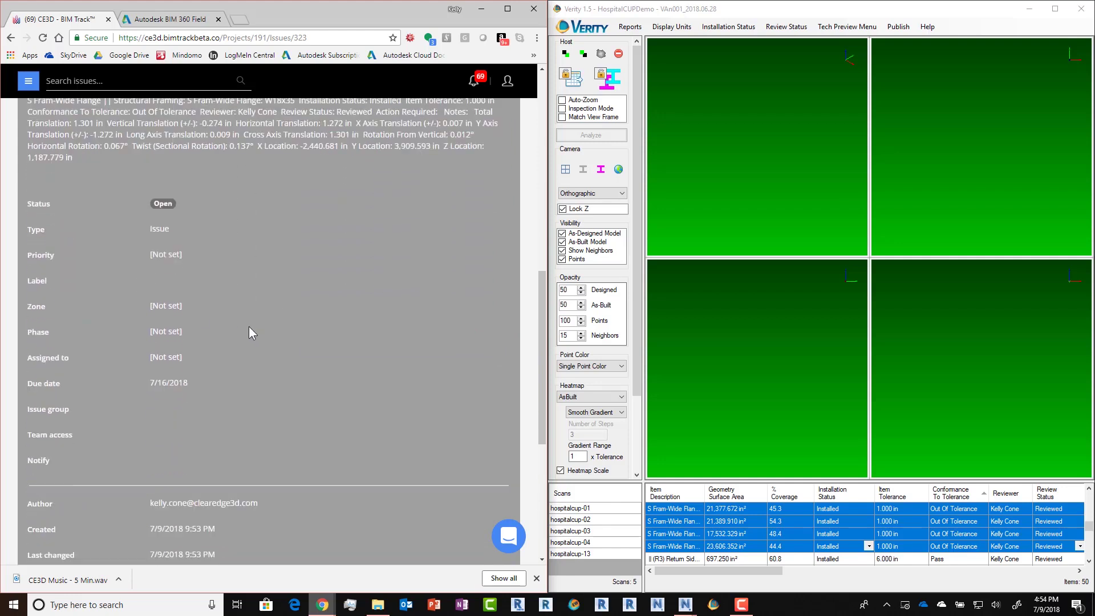
{"action": "scroll", "coordinate": [249, 326], "scroll_direction": "down", "scroll_amount": 2}
{"action": "scroll", "coordinate": [249, 411], "scroll_direction": "down", "scroll_amount": 2}
{"action": "scroll", "coordinate": [270, 417], "scroll_direction": "up", "scroll_amount": 3}
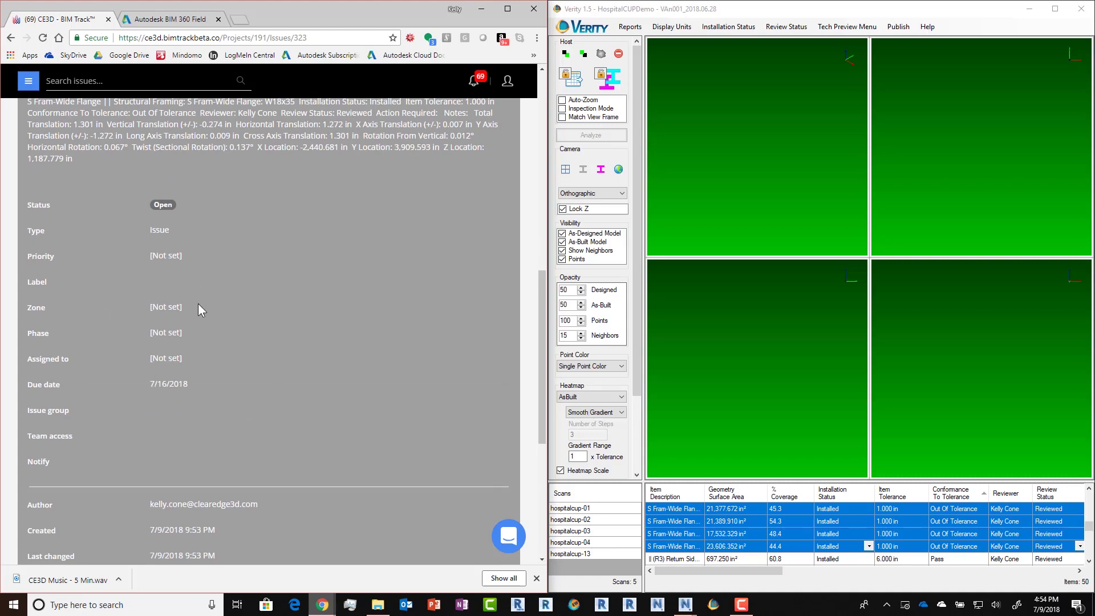
{"action": "scroll", "coordinate": [285, 370], "scroll_direction": "up", "scroll_amount": 4}
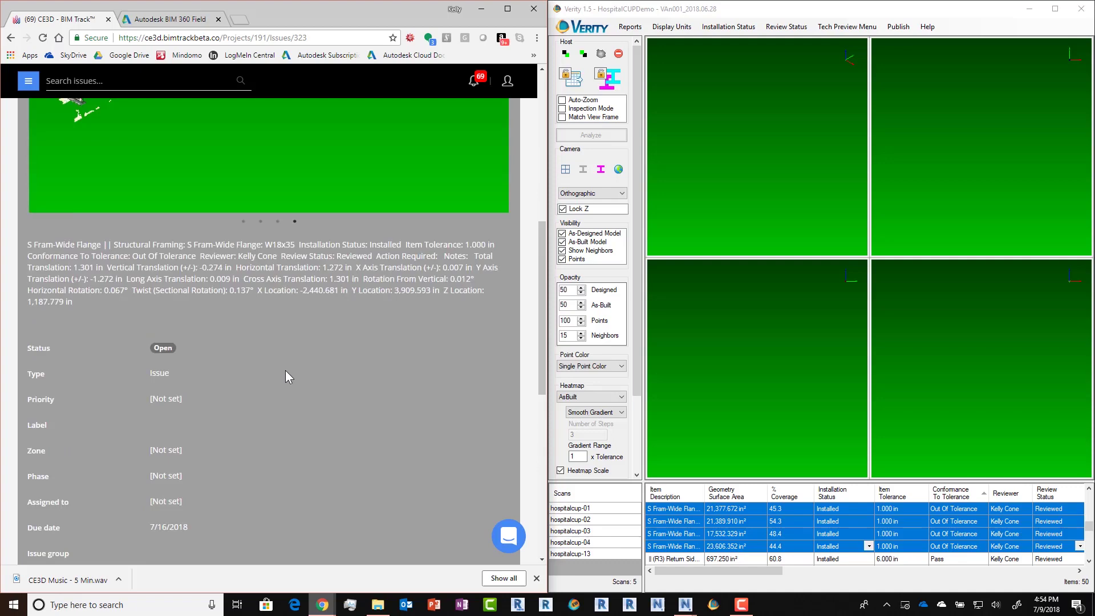
{"action": "scroll", "coordinate": [285, 370], "scroll_direction": "up", "scroll_amount": 5}
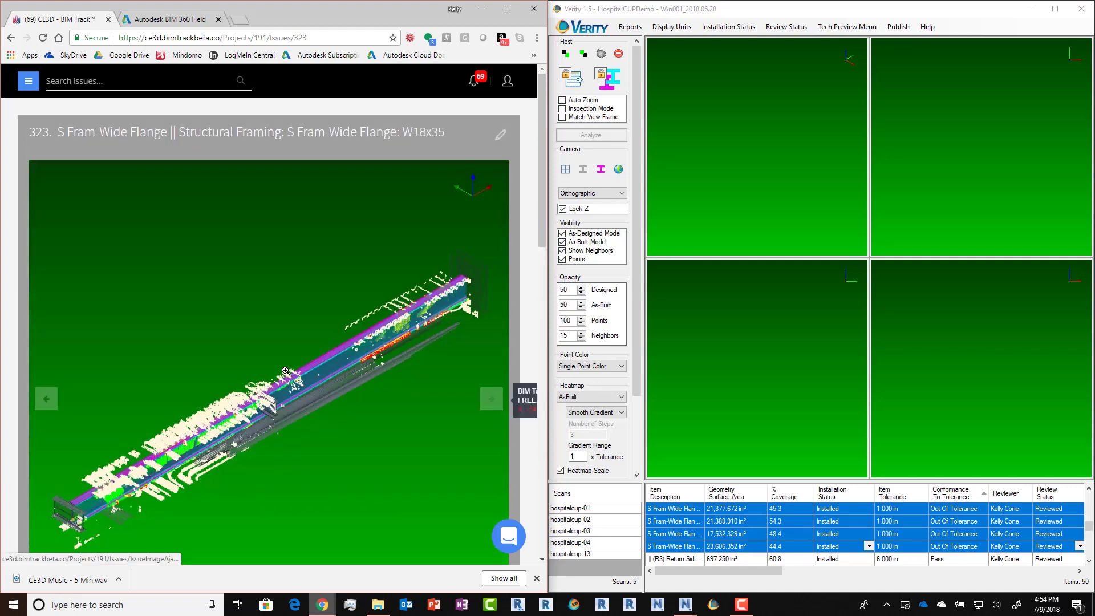
Load the structural model in the 3D viewer and show all issue view pinpoints.
{"action": "left_click", "coordinate": [29, 82]}
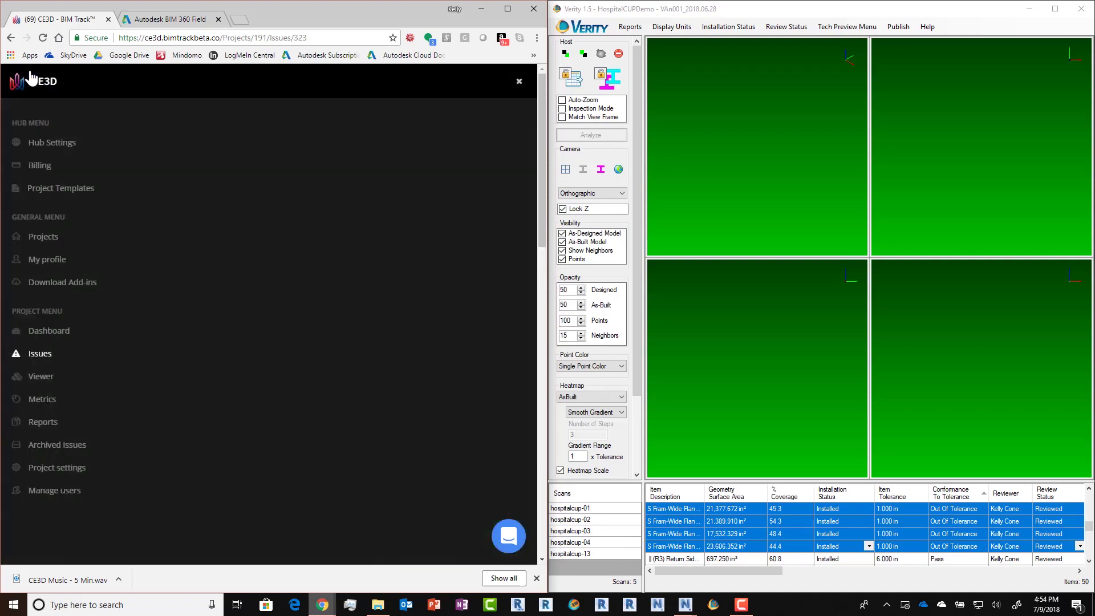
{"action": "left_click", "coordinate": [41, 377]}
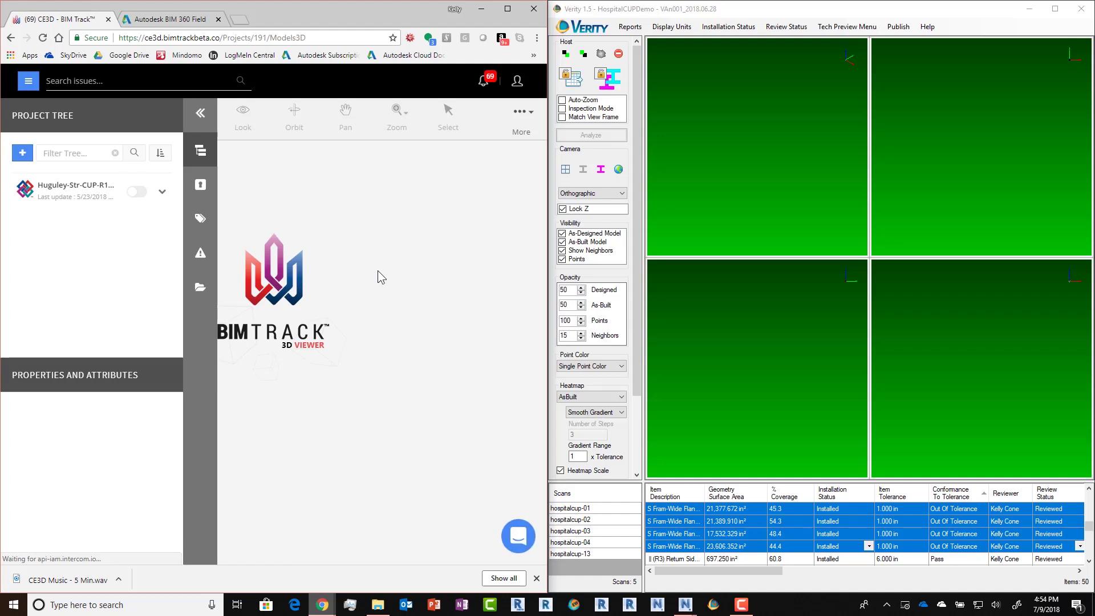
{"action": "left_click", "coordinate": [137, 193]}
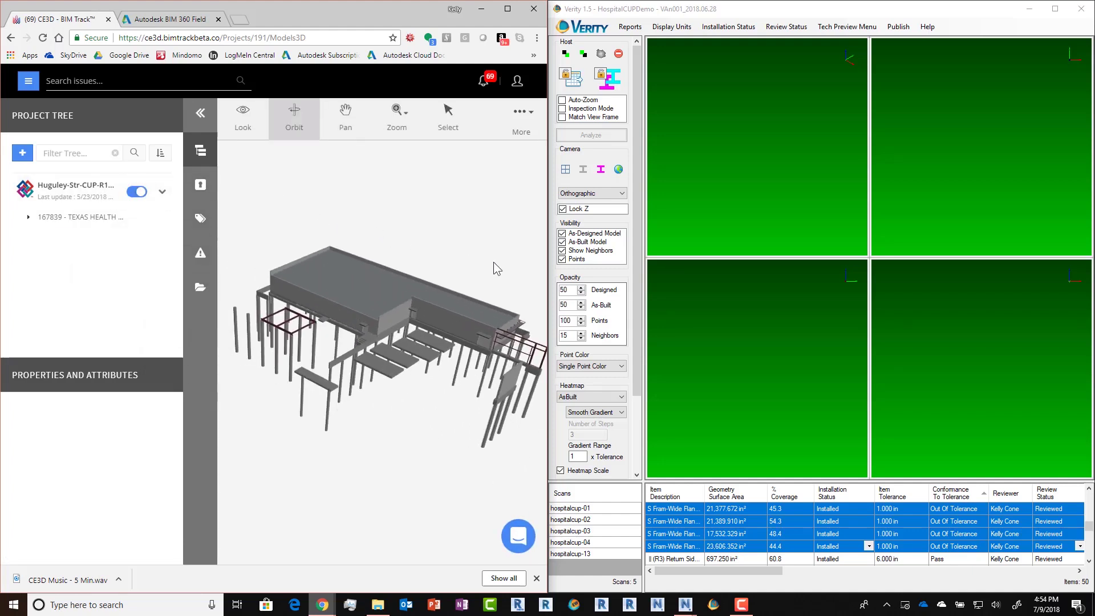
{"action": "left_click", "coordinate": [200, 254]}
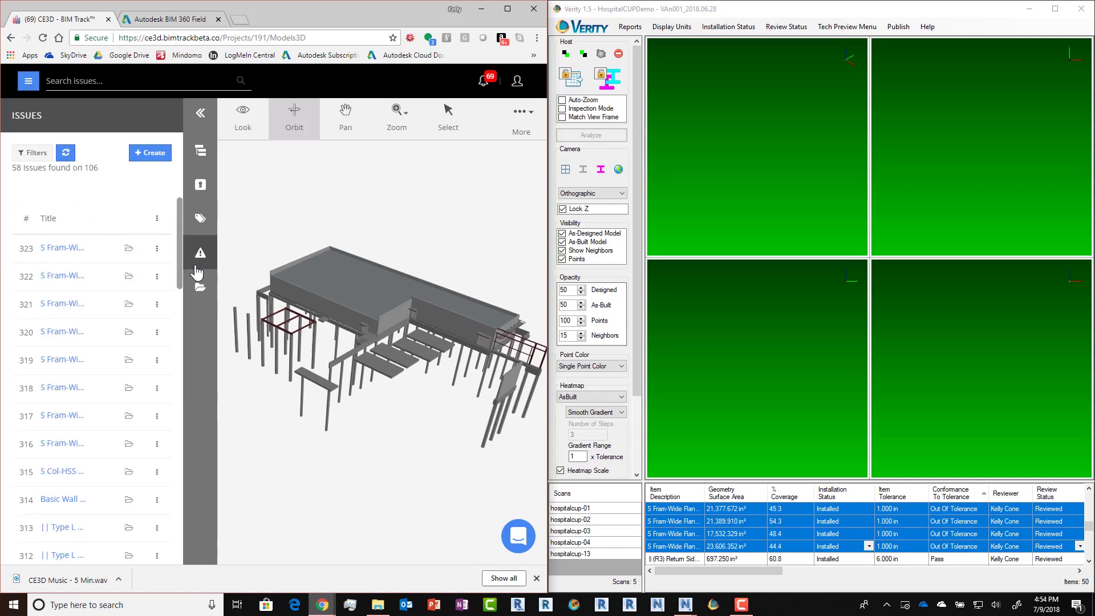
{"action": "left_click", "coordinate": [158, 218]}
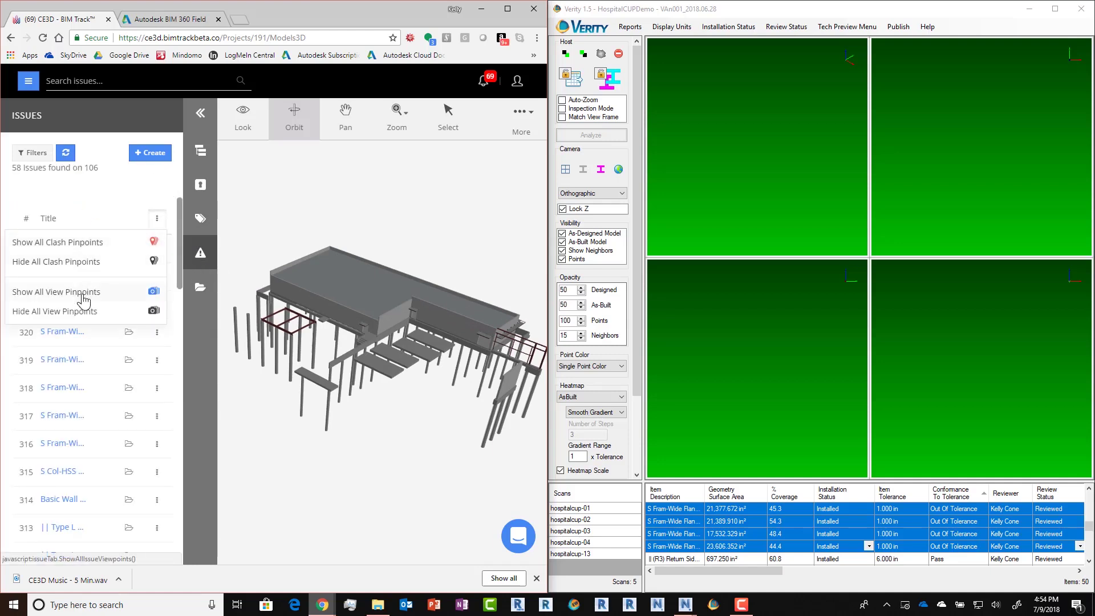
{"action": "left_click", "coordinate": [56, 292]}
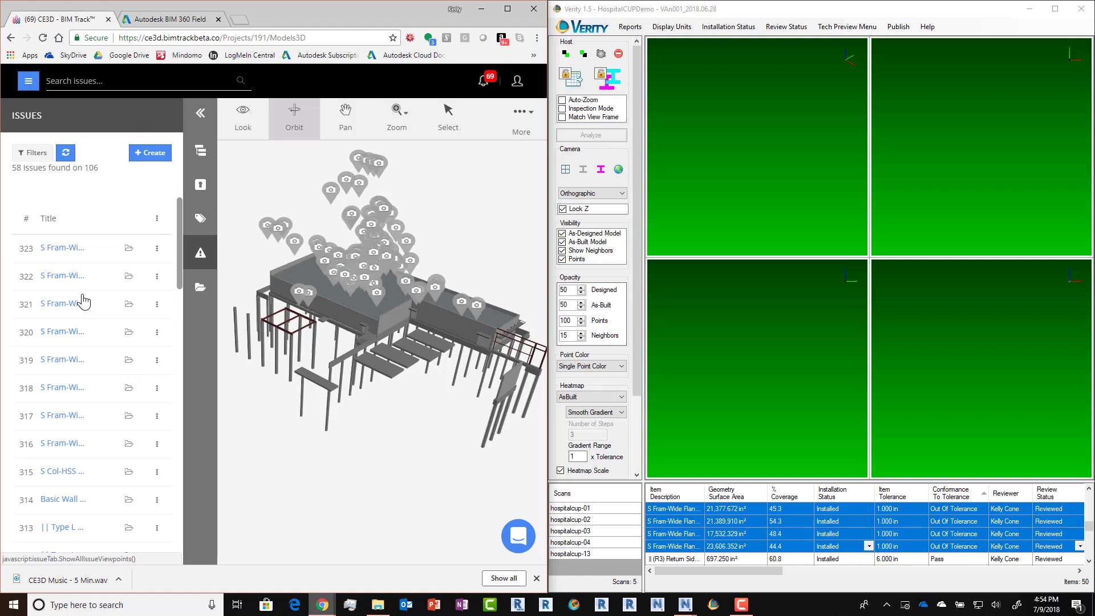
Hide the 1.5" B Roof Deck slab via the Project Tree, then open issue 315.
{"action": "left_click", "coordinate": [308, 274]}
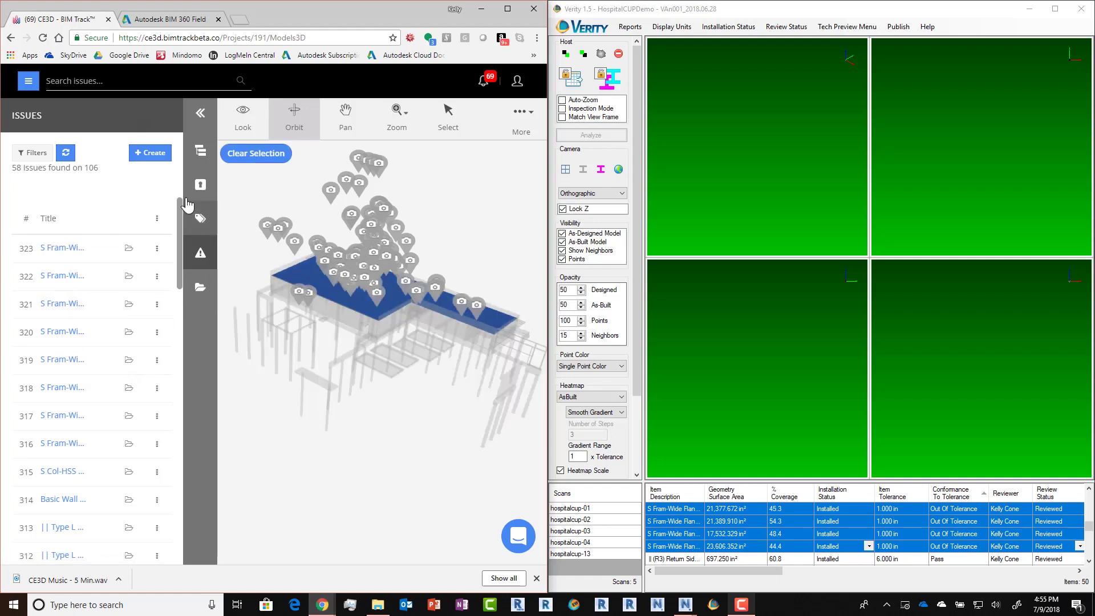
{"action": "left_click", "coordinate": [201, 152]}
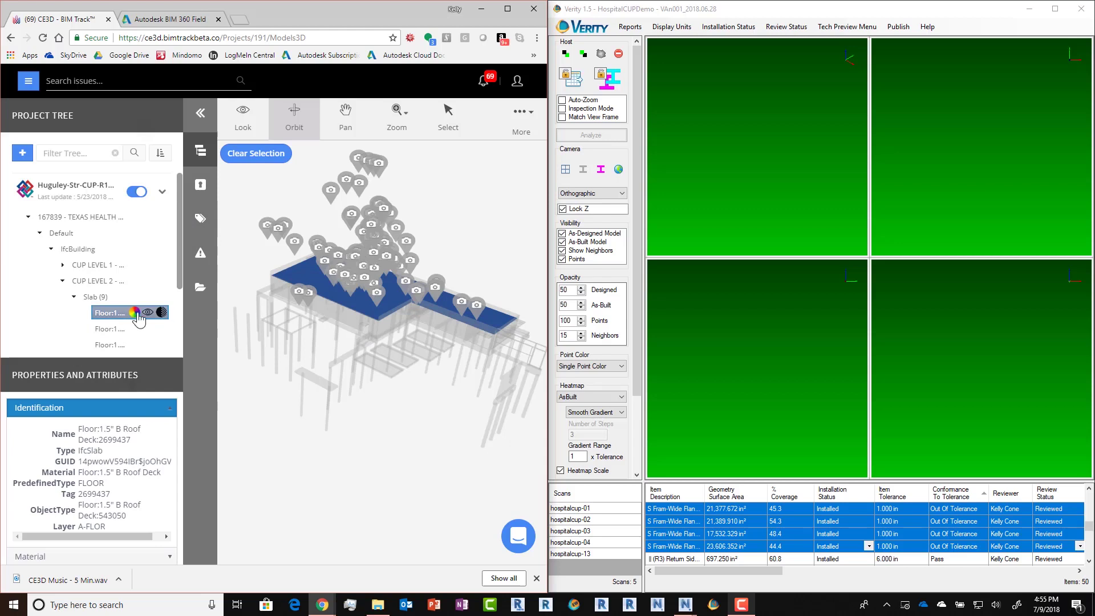
{"action": "left_click", "coordinate": [149, 313]}
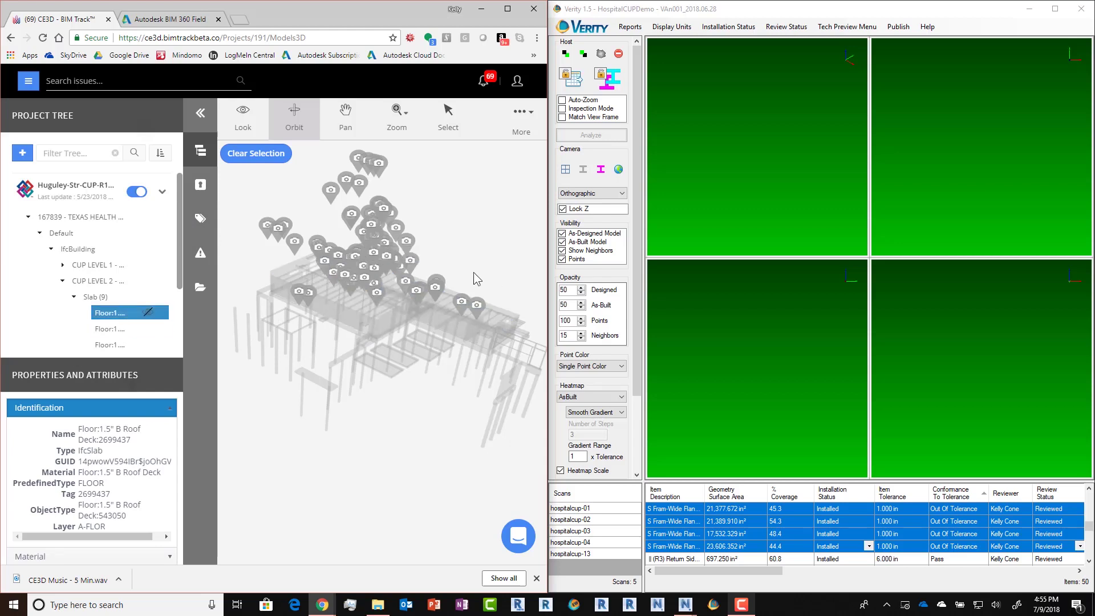
{"action": "left_click_drag", "start_coordinate": [451, 288], "coordinate": [313, 387]}
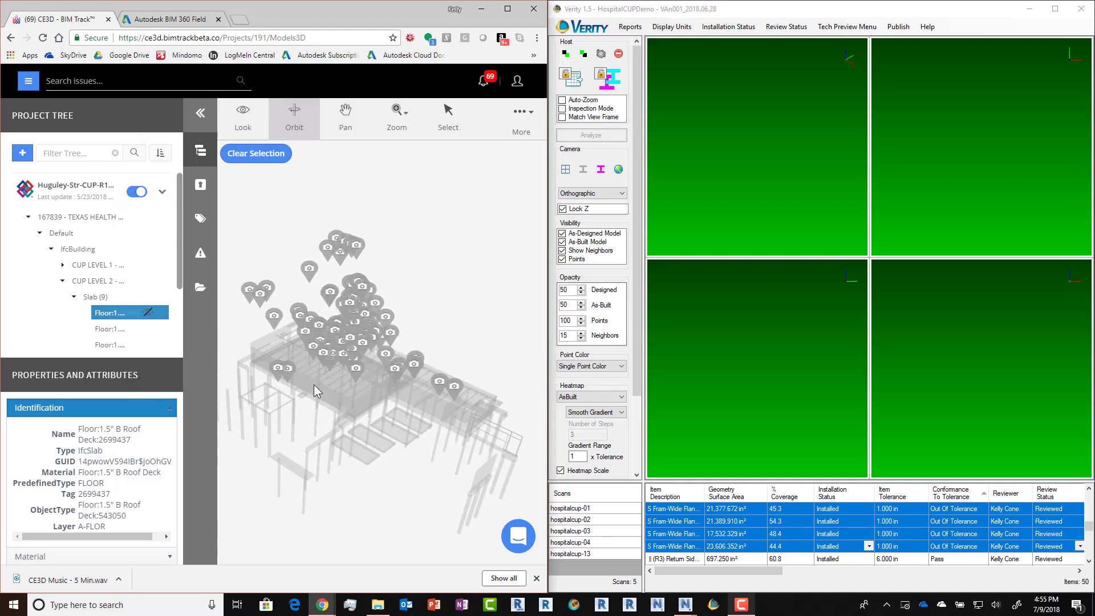
{"action": "scroll", "coordinate": [313, 388], "scroll_direction": "up", "scroll_amount": 2}
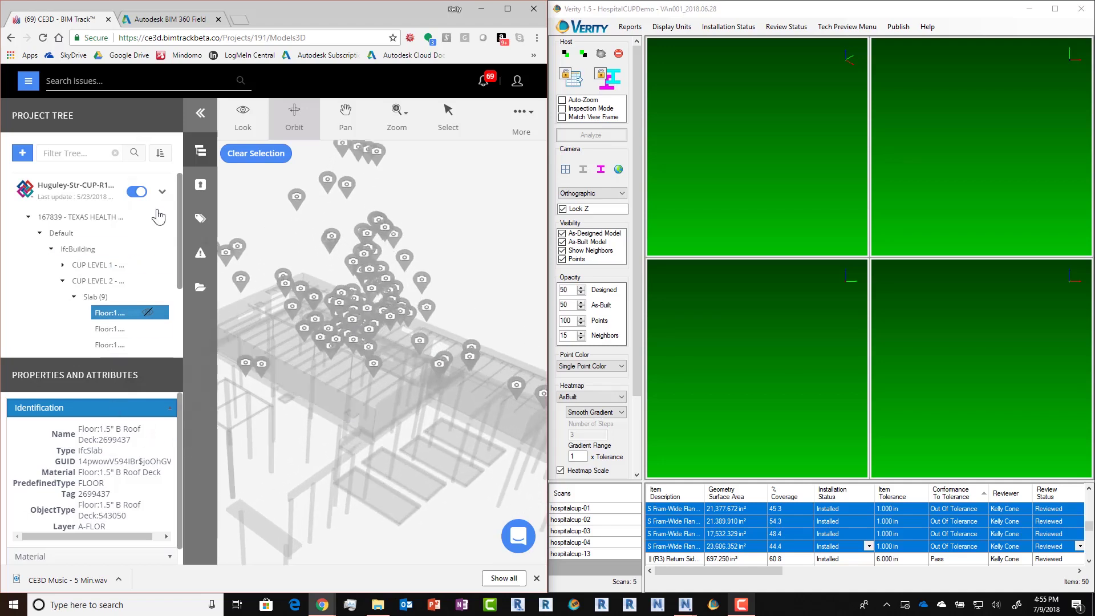
{"action": "left_click", "coordinate": [200, 251]}
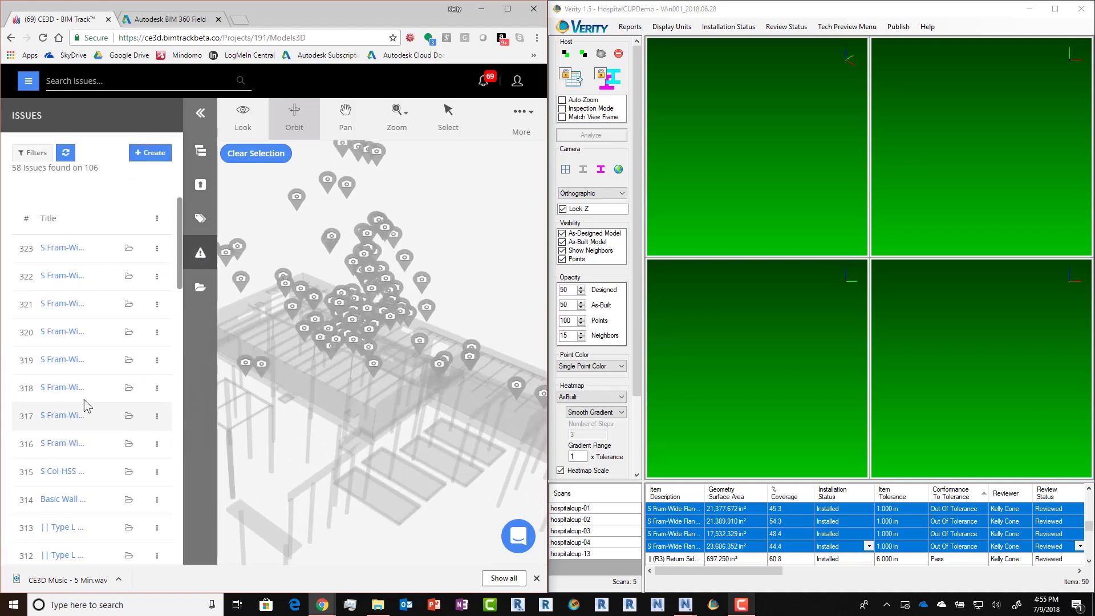
{"action": "left_click", "coordinate": [62, 470]}
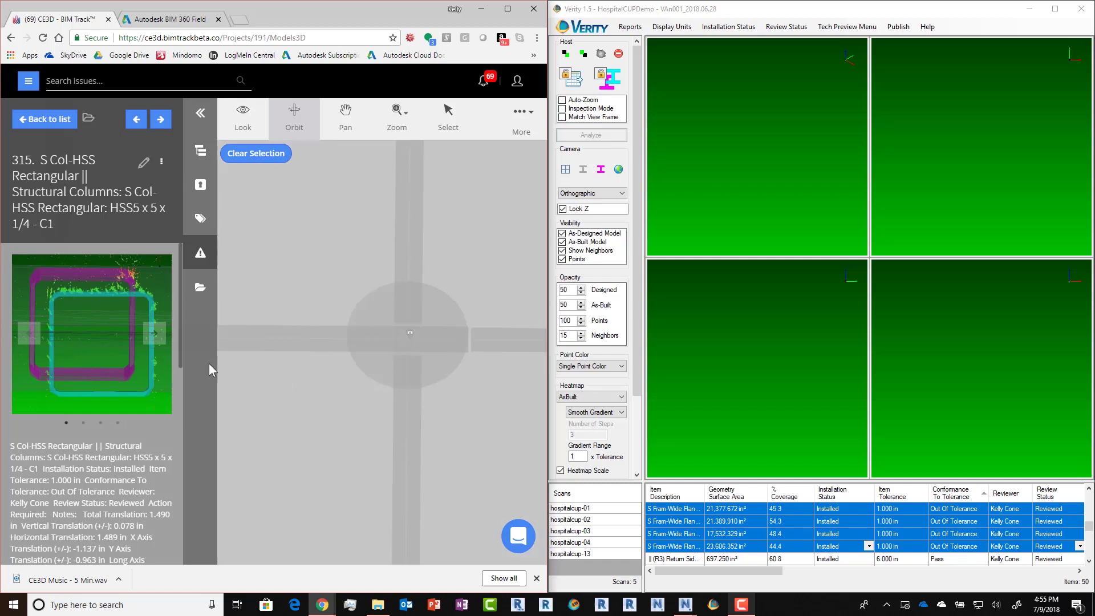
Browse issue 315's images and orbit the view around the HSS column at its pinpoint.
{"action": "left_click", "coordinate": [154, 334]}
{"action": "left_click_drag", "start_coordinate": [372, 390], "coordinate": [403, 379]}
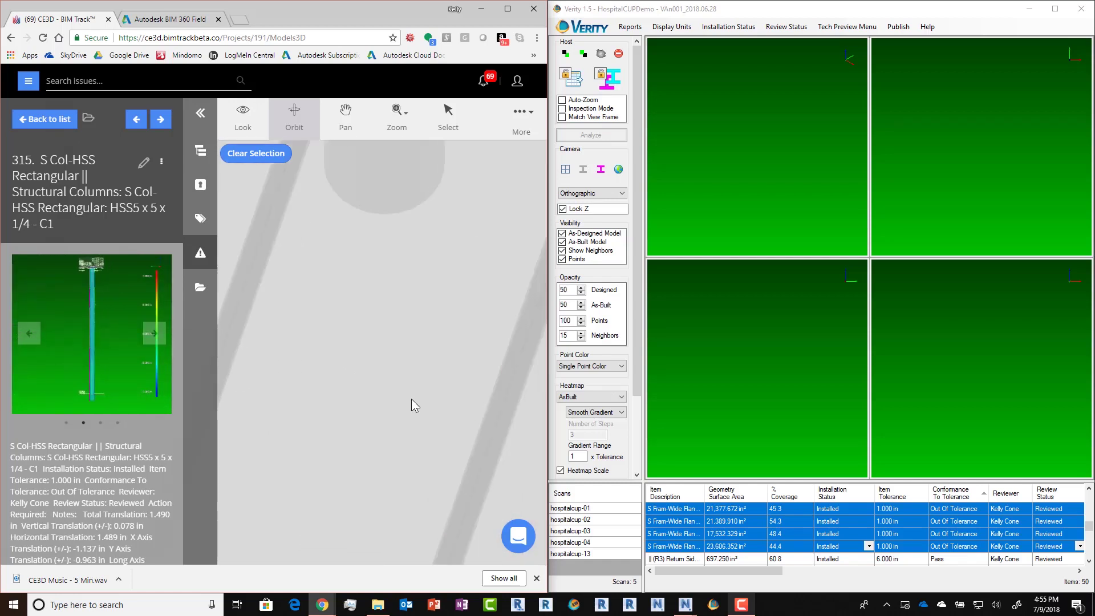
{"action": "scroll", "coordinate": [409, 369], "scroll_direction": "down", "scroll_amount": 3}
{"action": "scroll", "coordinate": [412, 360], "scroll_direction": "down", "scroll_amount": 3}
{"action": "scroll", "coordinate": [411, 359], "scroll_direction": "down", "scroll_amount": 3}
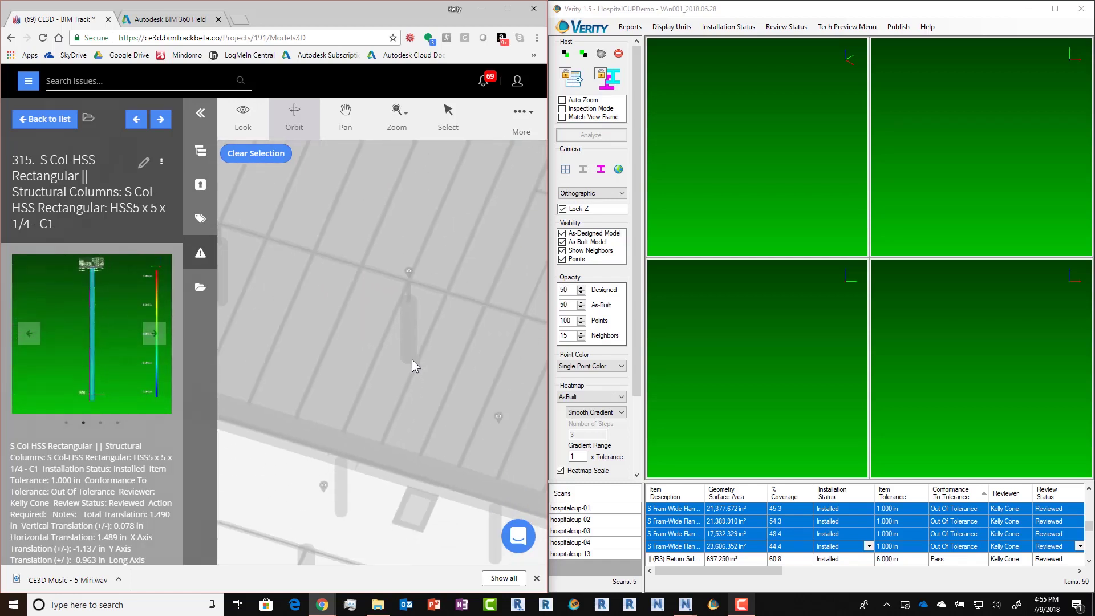
{"action": "scroll", "coordinate": [428, 325], "scroll_direction": "down", "scroll_amount": 2}
{"action": "left_click_drag", "start_coordinate": [470, 235], "coordinate": [414, 399]}
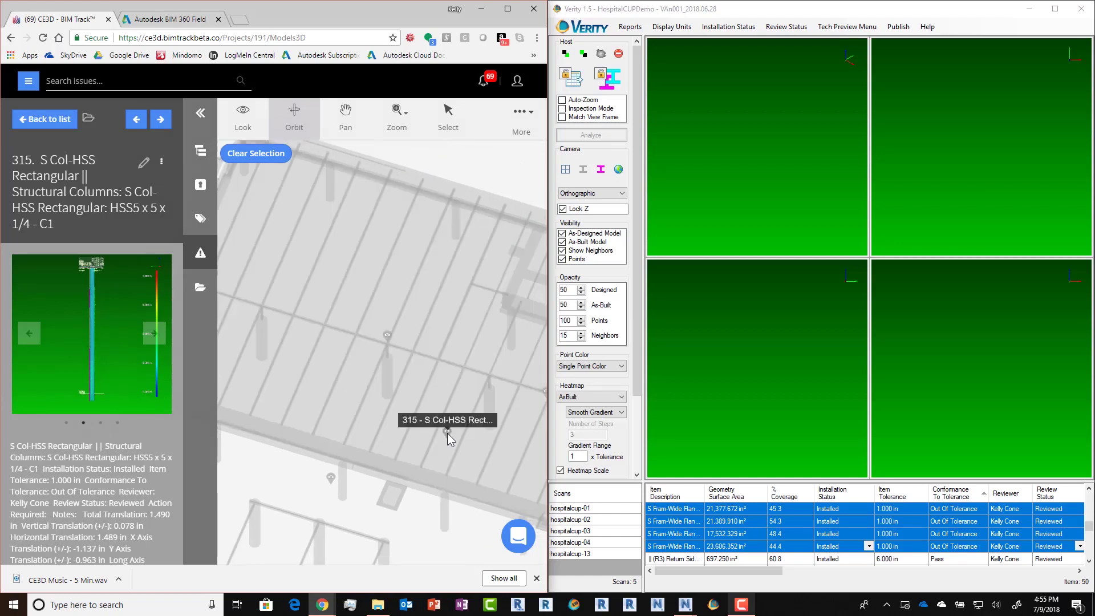
{"action": "scroll", "coordinate": [448, 433], "scroll_direction": "up", "scroll_amount": 3}
{"action": "mouse_move", "coordinate": [448, 432]}
{"action": "left_mouse_down"}
{"action": "mouse_move", "coordinate": [313, 420]}
{"action": "mouse_move", "coordinate": [375, 311]}
{"action": "mouse_move", "coordinate": [336, 338]}
{"action": "left_mouse_up"}
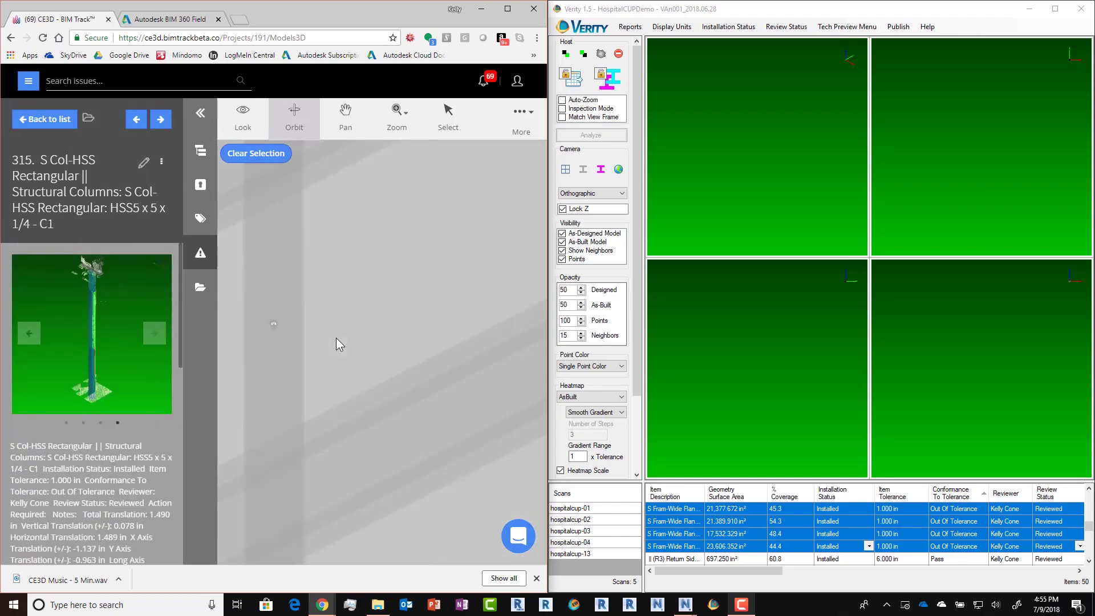
{"action": "scroll", "coordinate": [338, 337], "scroll_direction": "down", "scroll_amount": 3}
{"action": "scroll", "coordinate": [343, 340], "scroll_direction": "down", "scroll_amount": 3}
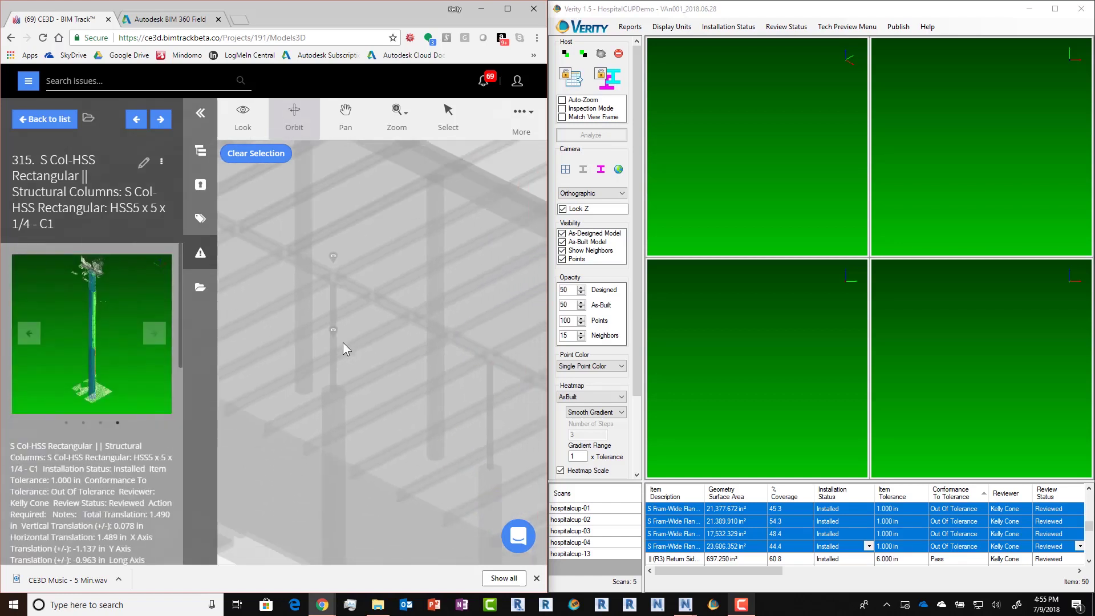
{"action": "scroll", "coordinate": [343, 343], "scroll_direction": "down", "scroll_amount": 3}
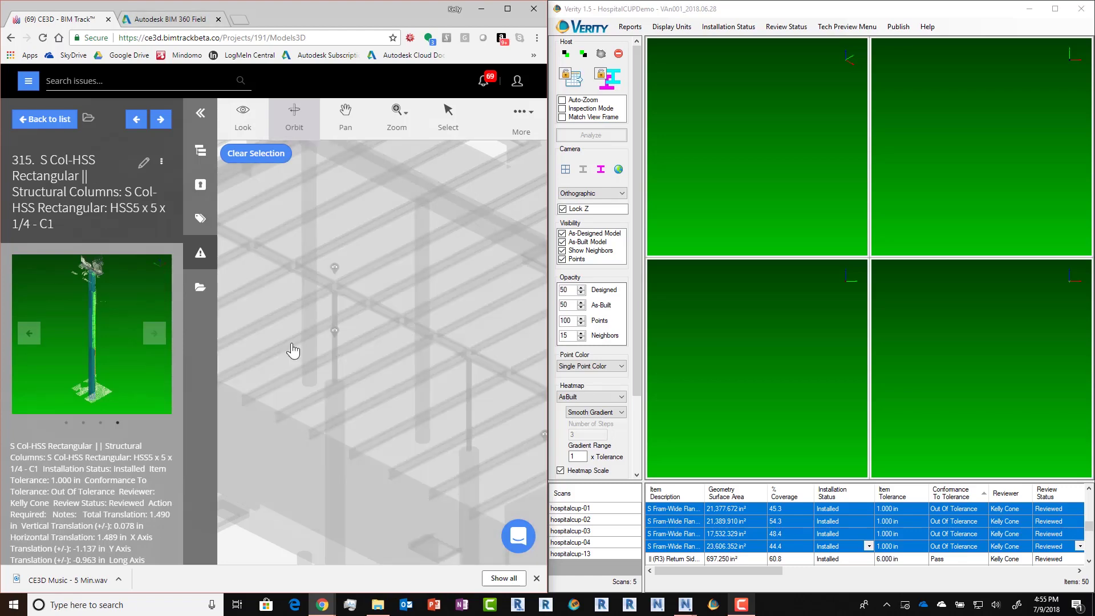
{"action": "mouse_move", "coordinate": [685, 604]}
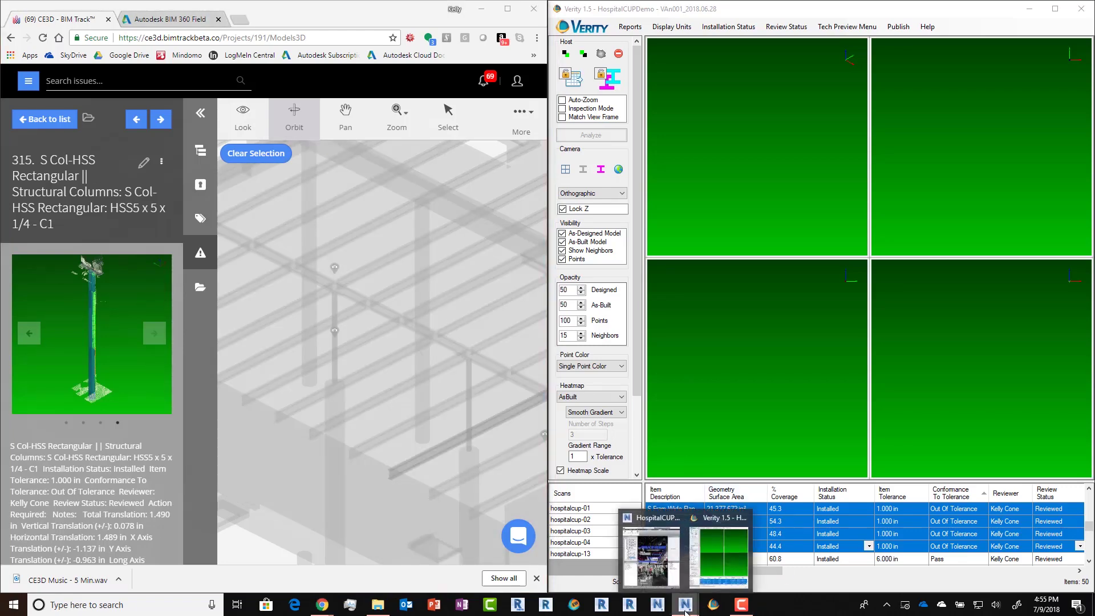
Open the BIM Track panel in Navisworks and refresh it to list all 58 issues.
{"action": "left_click", "coordinate": [736, 550]}
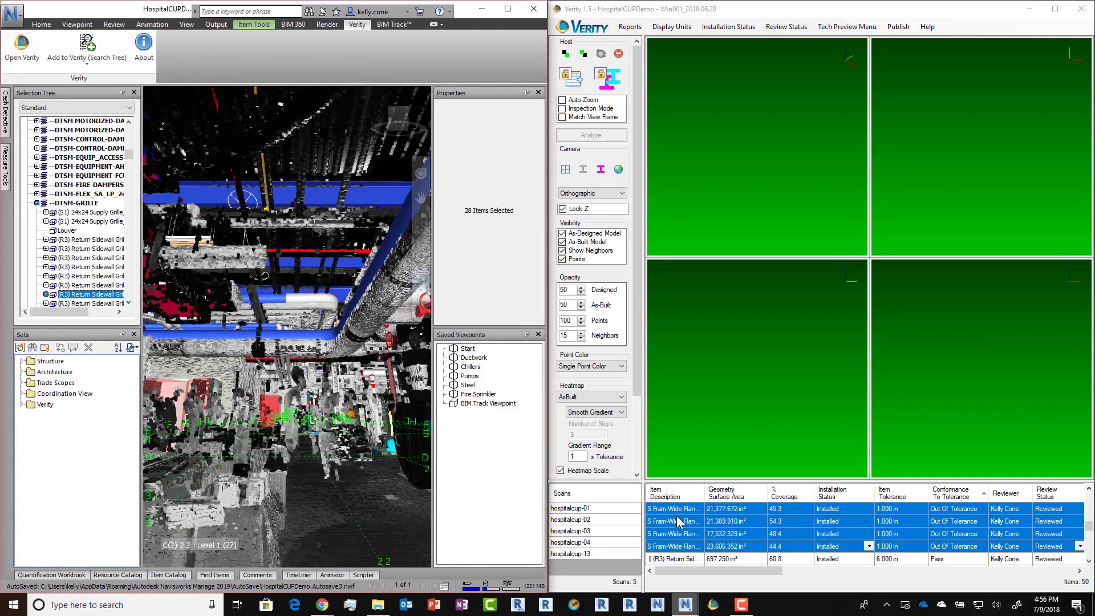
{"action": "left_click", "coordinate": [394, 24]}
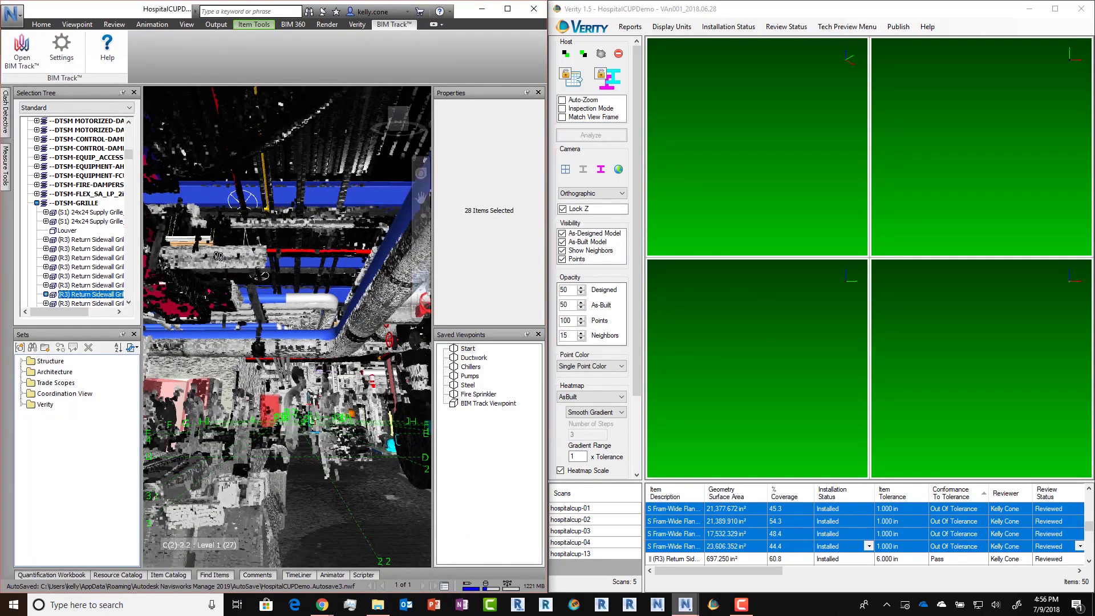
{"action": "left_click", "coordinate": [21, 51]}
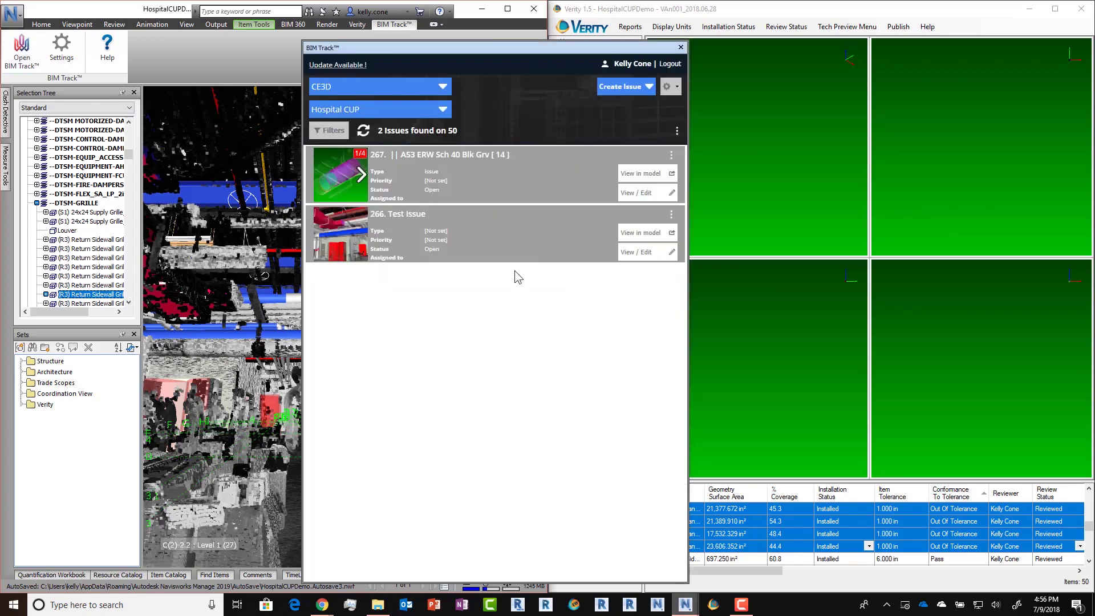
{"action": "left_click", "coordinate": [363, 130]}
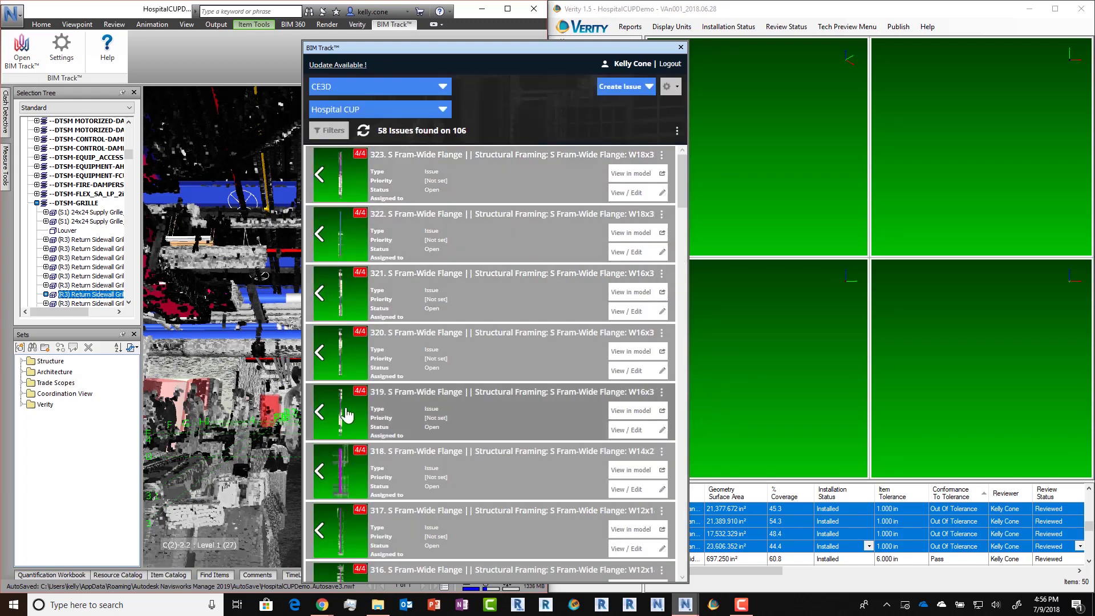
{"action": "scroll", "coordinate": [359, 428], "scroll_direction": "down", "scroll_amount": 1}
{"action": "scroll", "coordinate": [359, 513], "scroll_direction": "down", "scroll_amount": 1}
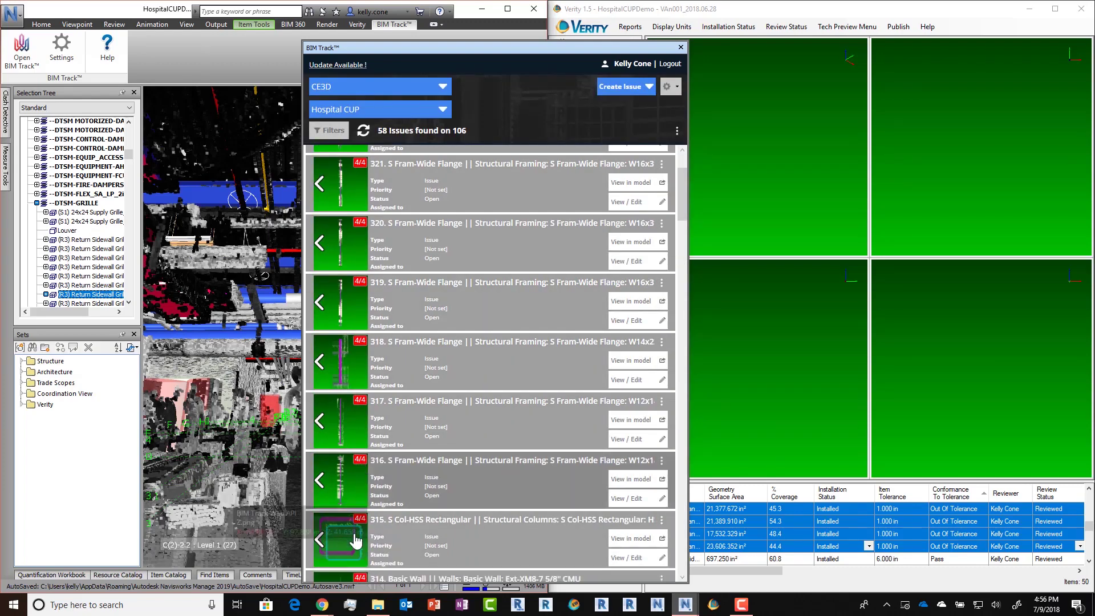
Preview issue 315's image, jump to issue 315 in the model, and nudge the panel right.
{"action": "left_click", "coordinate": [342, 531]}
{"action": "left_click", "coordinate": [825, 91]}
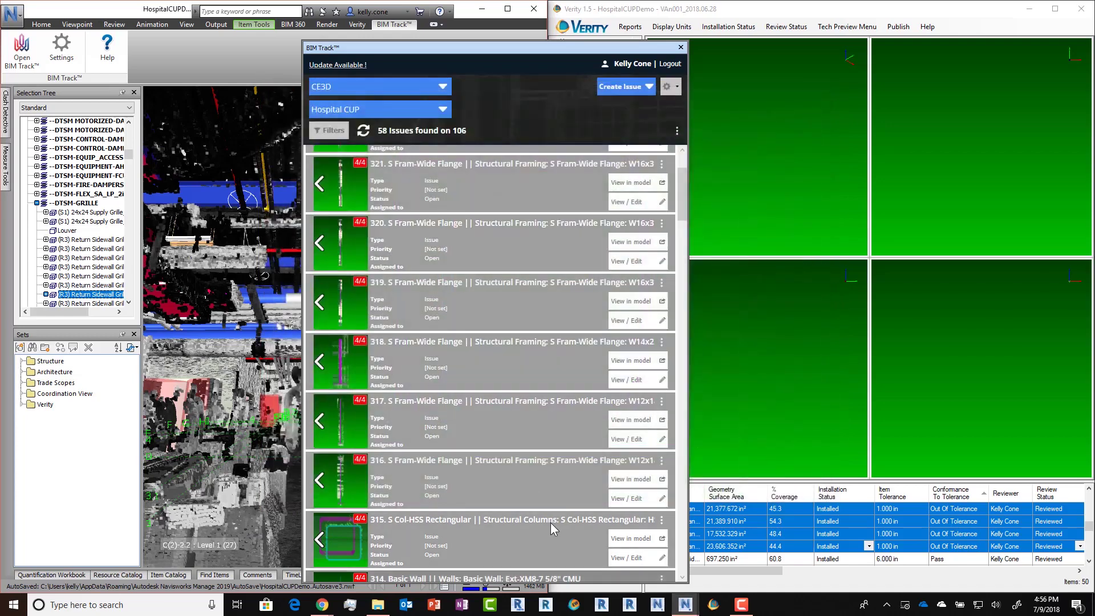
{"action": "left_click", "coordinate": [637, 540]}
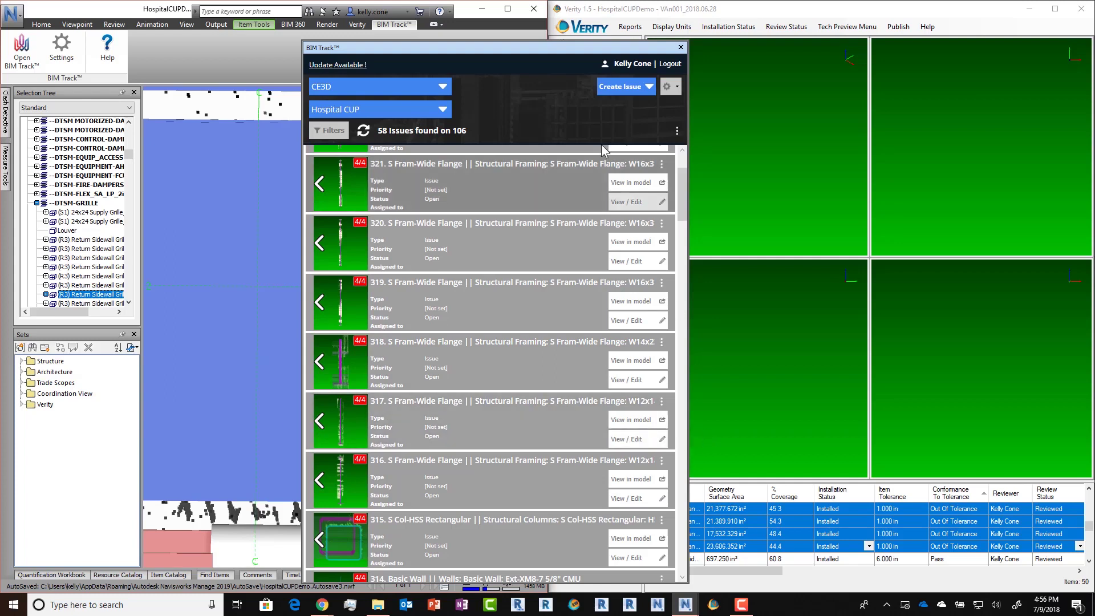
{"action": "left_click_drag", "start_coordinate": [641, 48], "coordinate": [652, 44]}
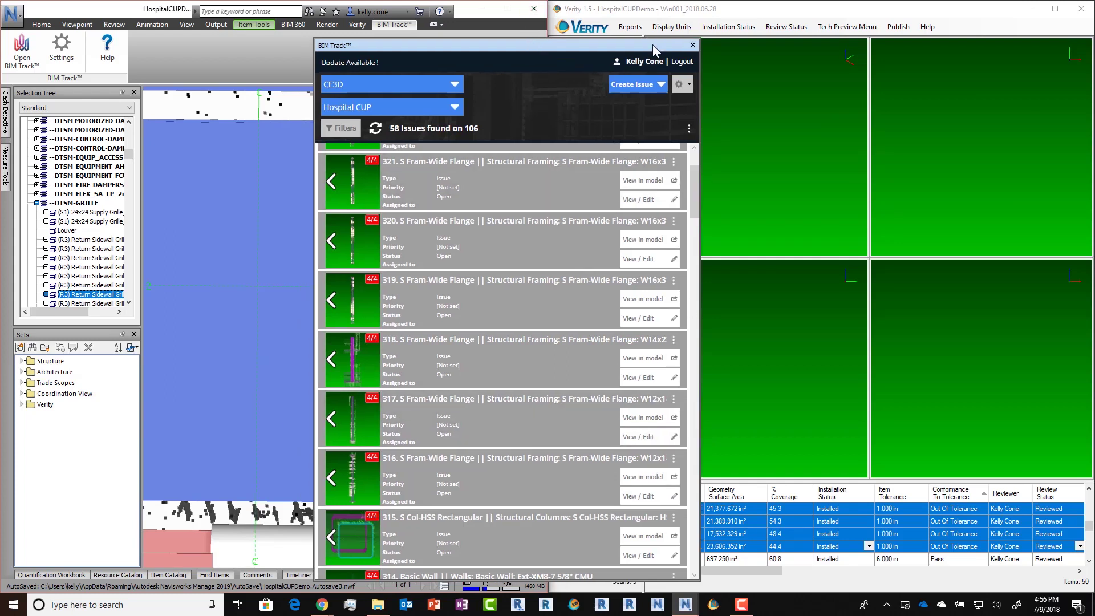